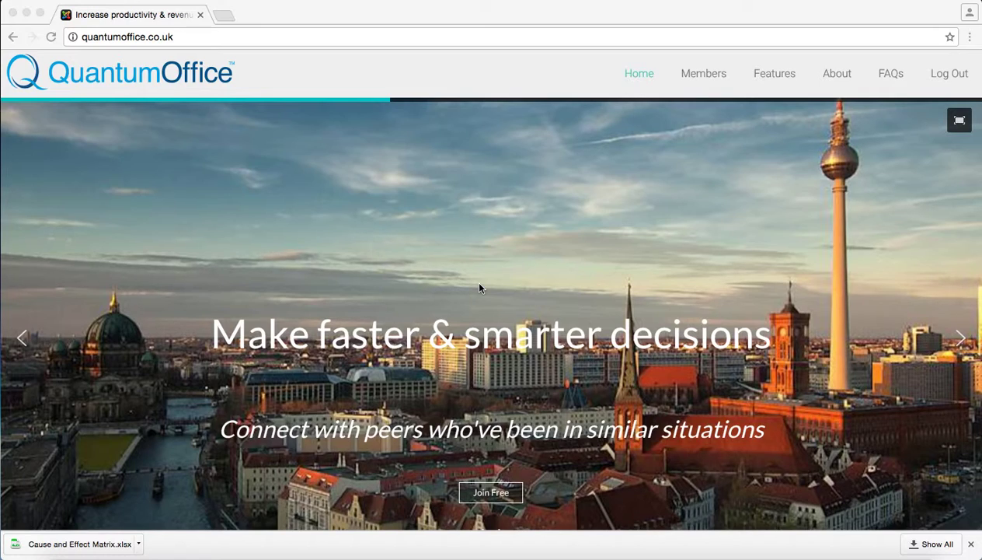
# Step: Focus the browser window showing the Quantum Office home page
pyautogui.click(698, 78)
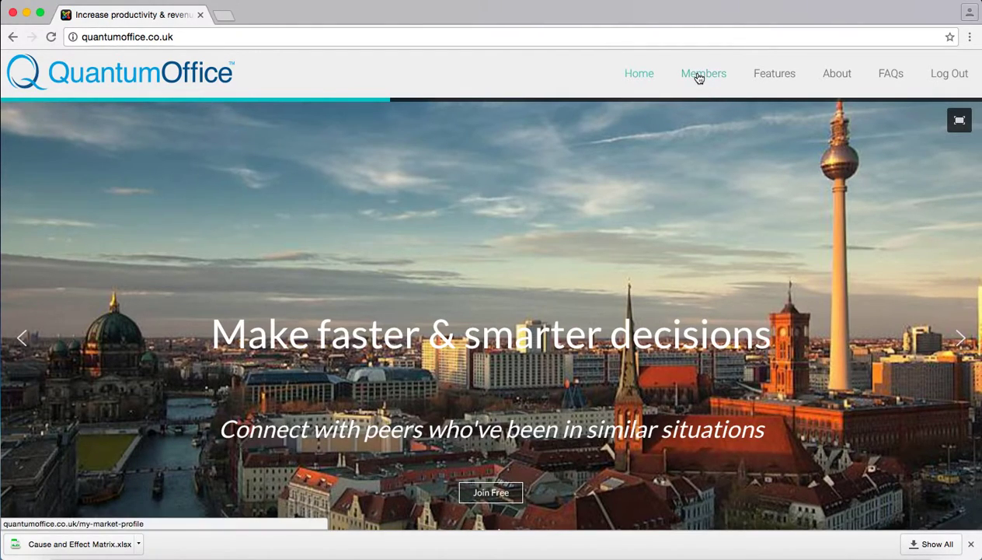
# Step: Go to Members > Briefcases and open the Add new menu in the empty briefcase
pyautogui.click(700, 78)
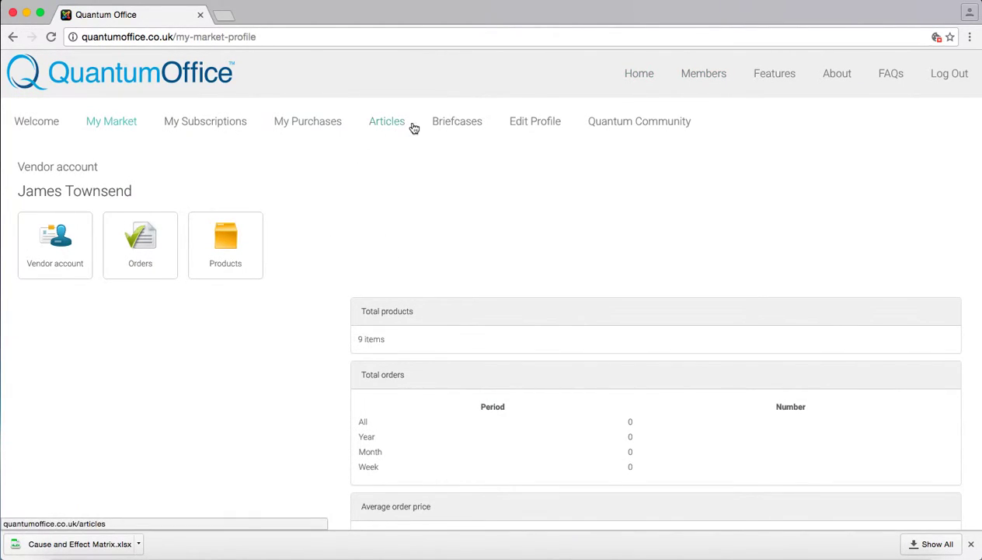
pyautogui.click(443, 126)
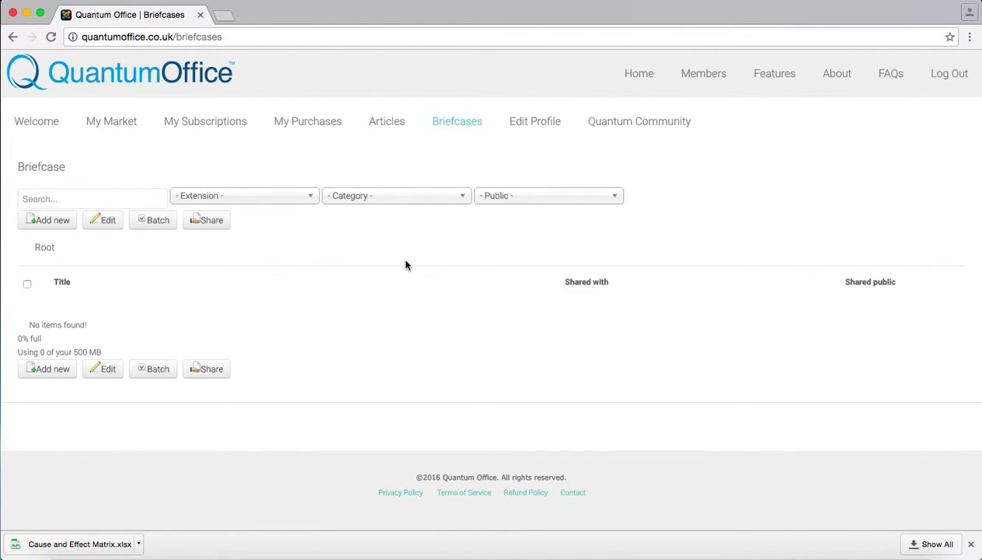
pyautogui.click(45, 228)
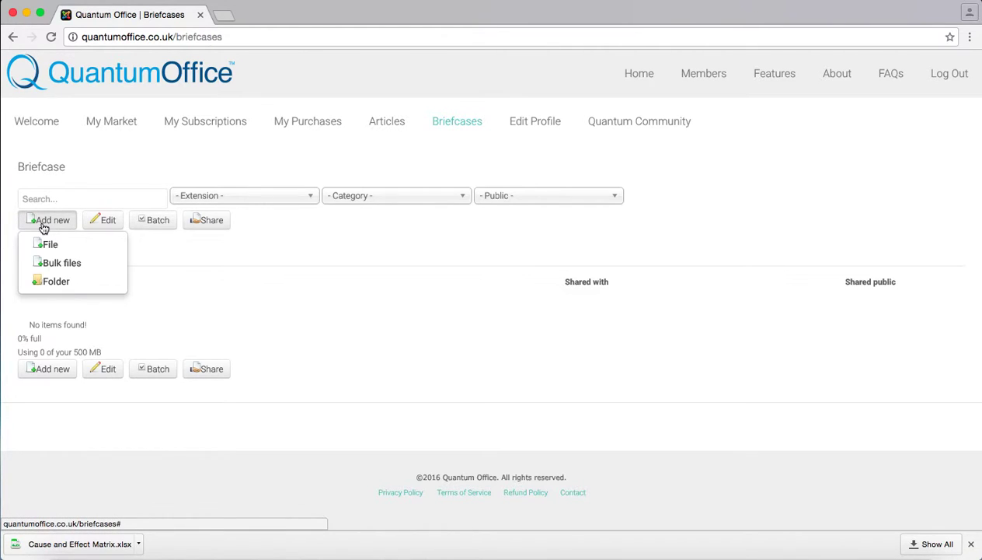
# Step: Create a folder titled 'My Folder2' in the briefcase root and open it
pyautogui.click(53, 283)
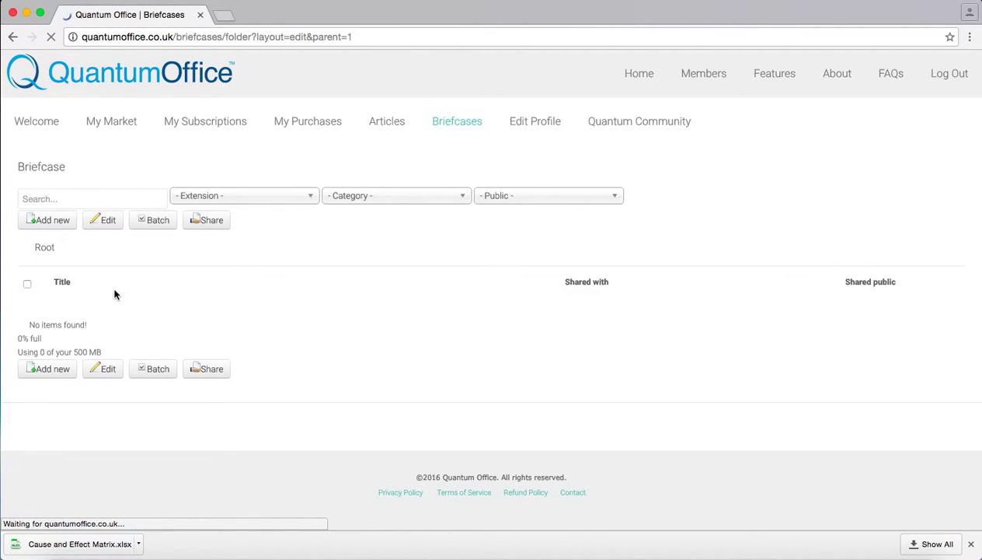
pyautogui.click(102, 216)
pyautogui.write('My')
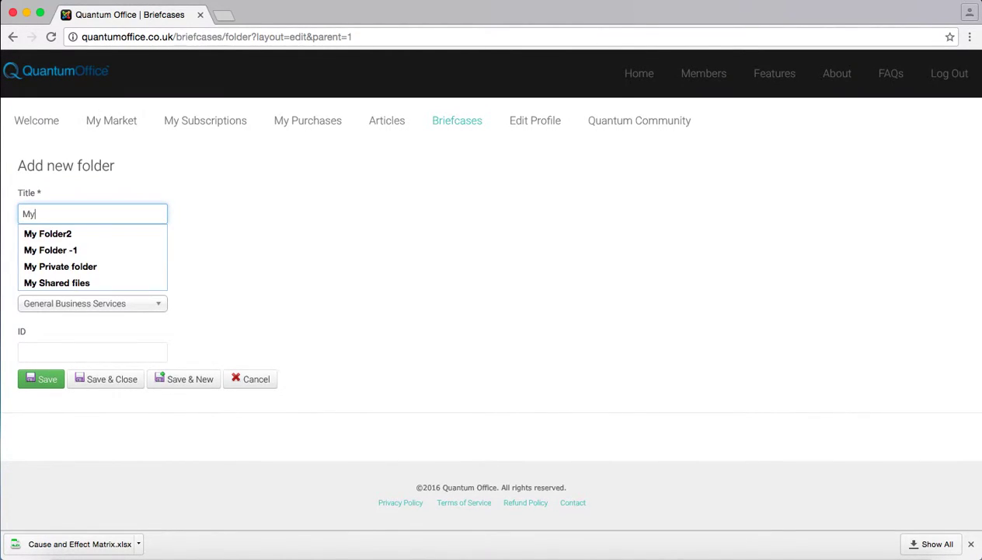
pyautogui.press('Down')
pyautogui.press('Return')
pyautogui.click(106, 379)
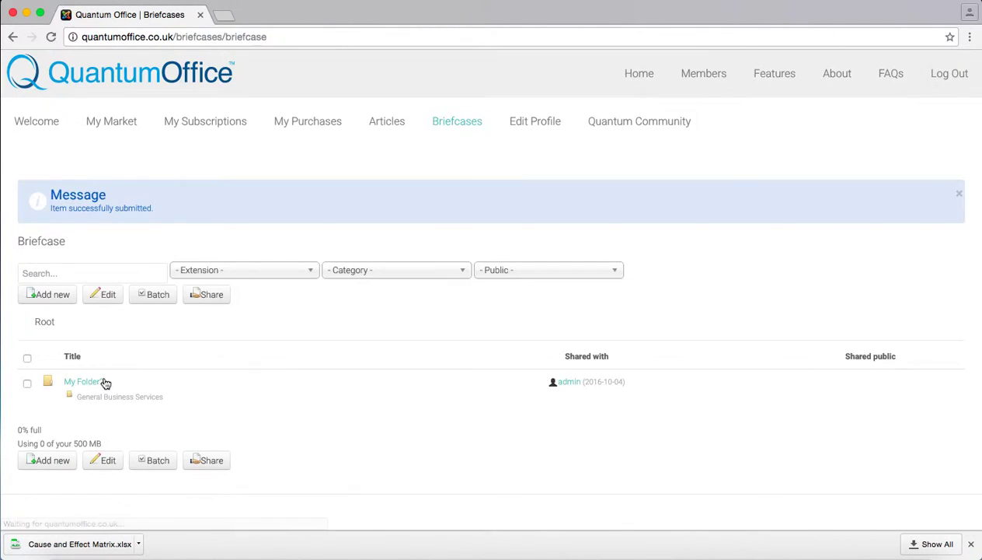
pyautogui.scroll(-1, 168, 376)
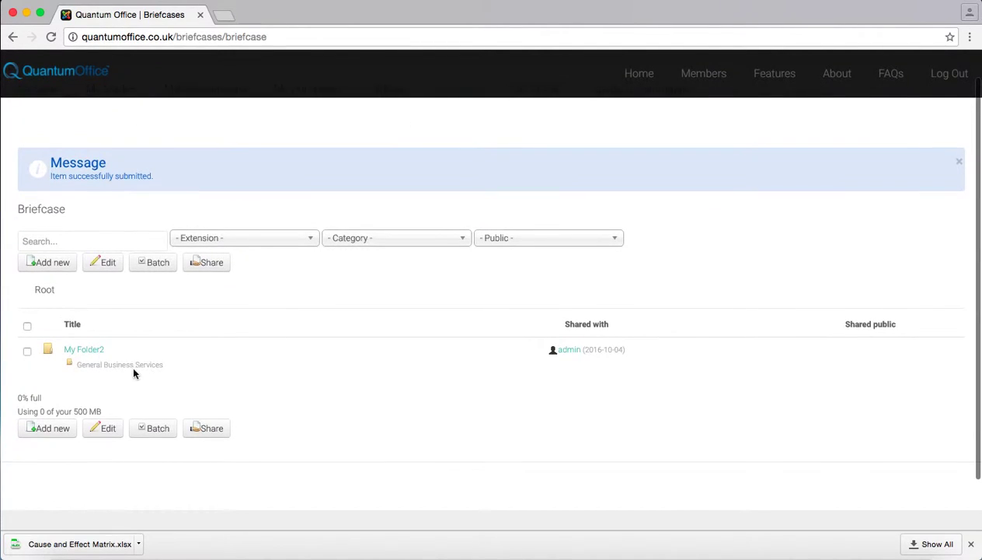
pyautogui.click(83, 352)
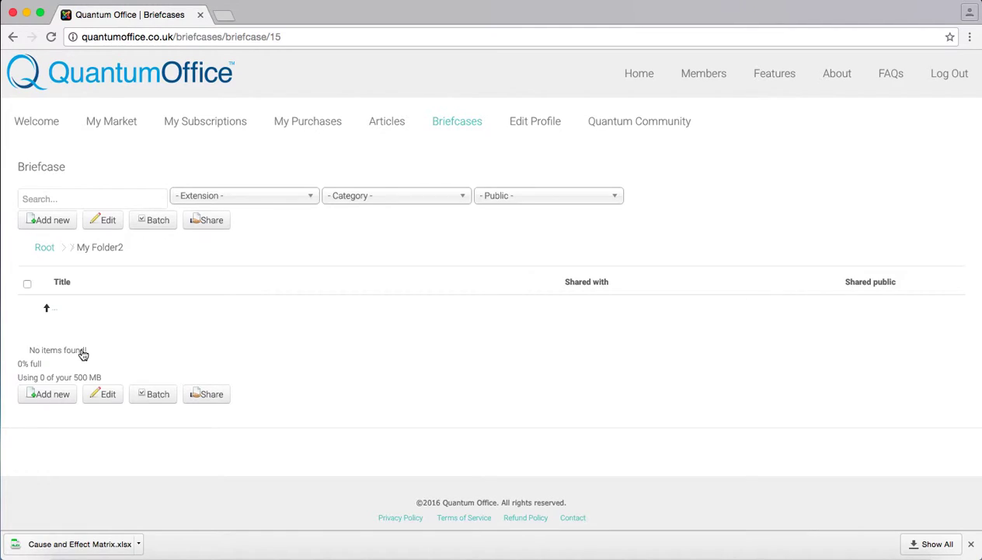
# Step: Begin a new file in My Folder2 titled 'Cause & effect' with description 'Case docs'
pyautogui.click(39, 221)
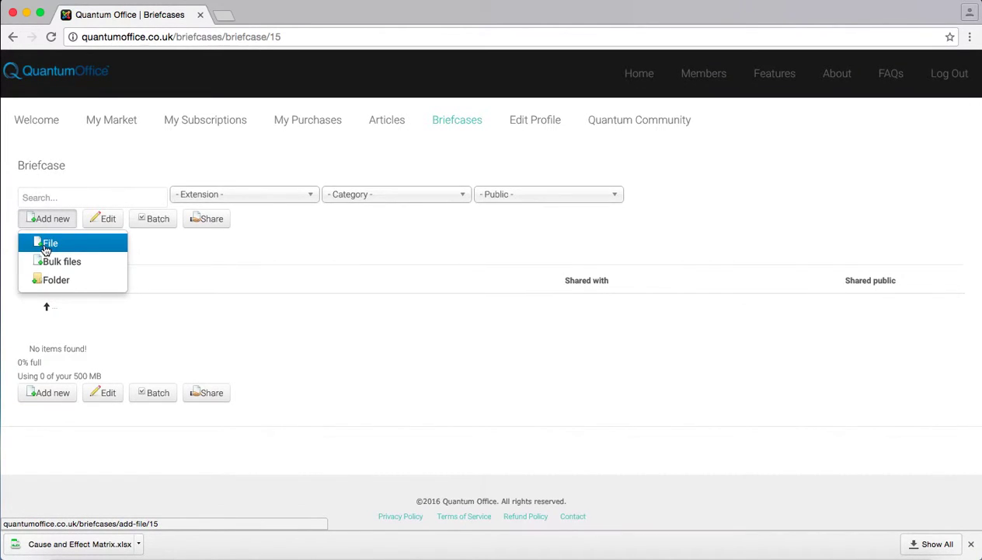
pyautogui.click(45, 247)
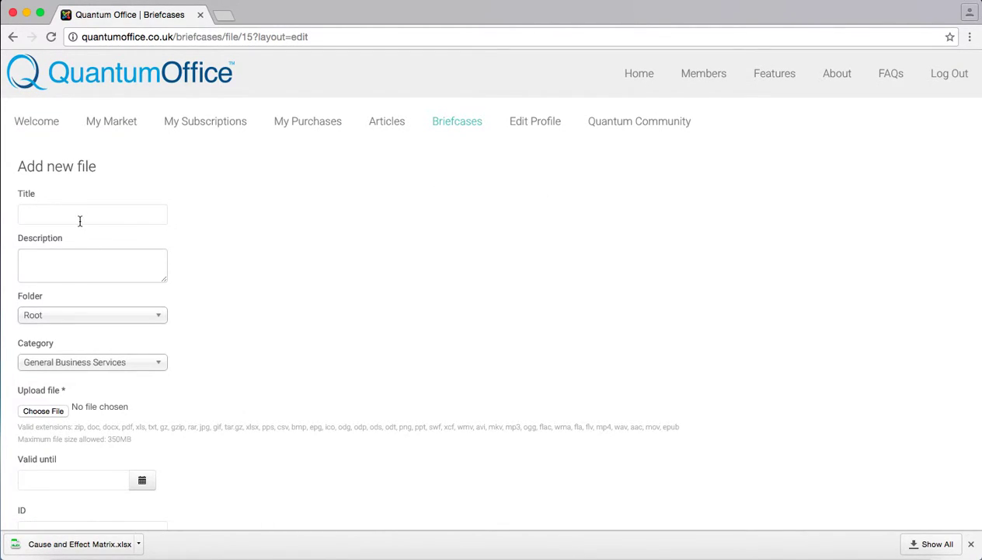
pyautogui.click(80, 219)
pyautogui.write('Caul')
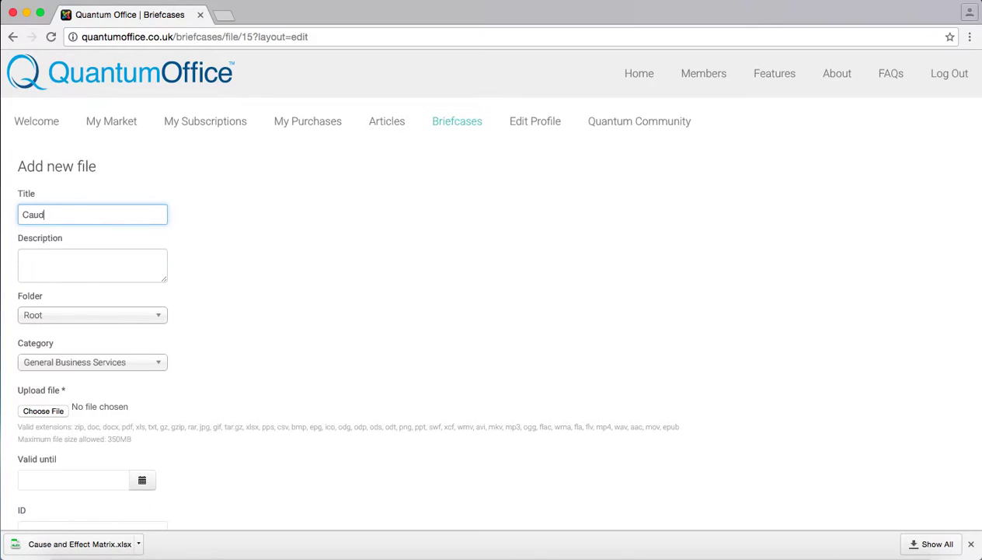
pyautogui.press('BackSpace')
pyautogui.press('Down')
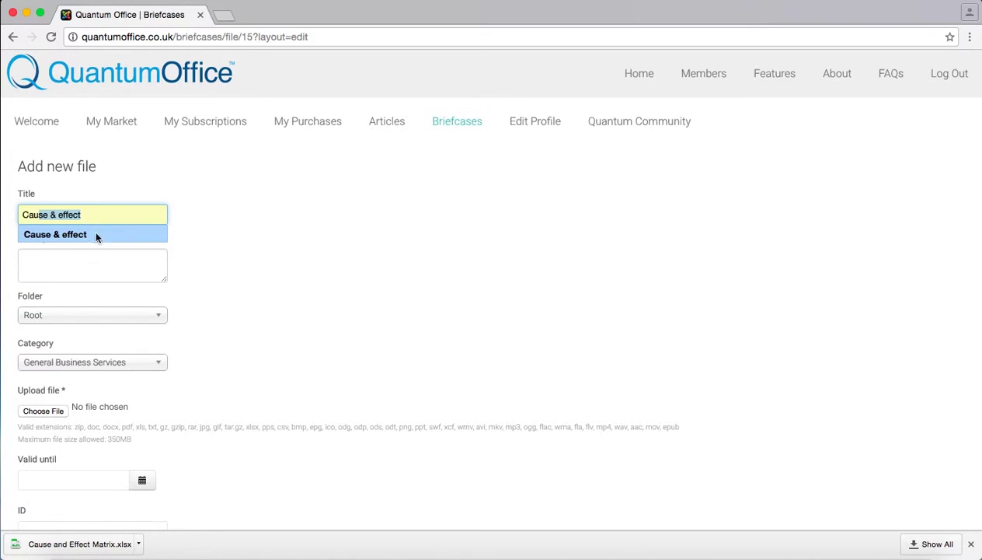
pyautogui.click(96, 232)
pyautogui.click(83, 265)
pyautogui.write('X')
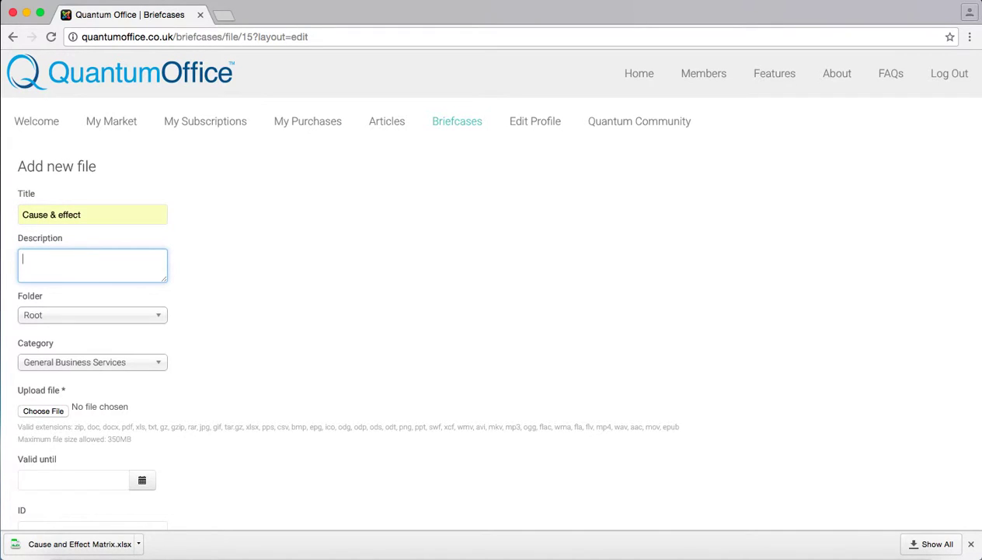
pyautogui.write('Case docs')
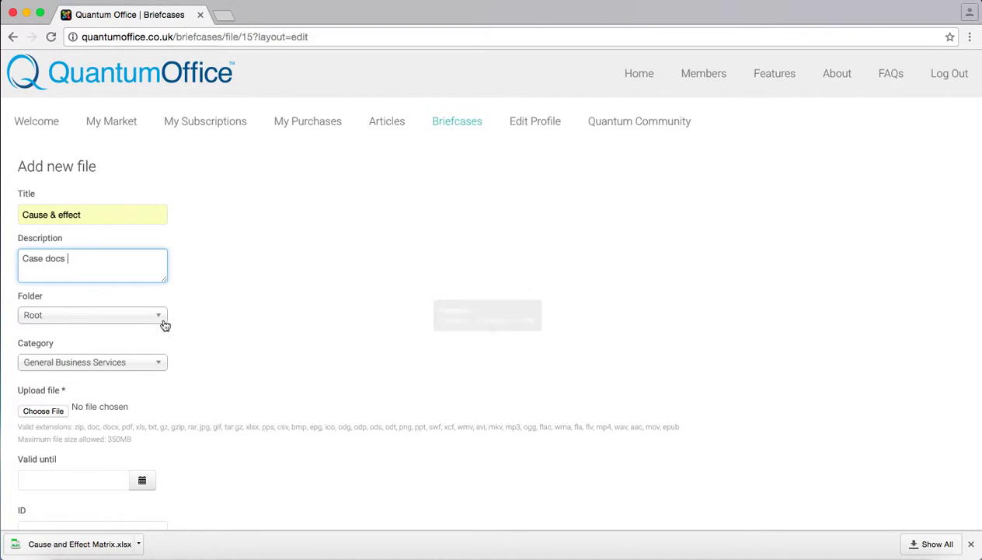
# Step: Upload Cause and Effect Matrix.xlsx, set valid-until to 2016-10-06, and save the file entry
pyautogui.click(47, 409)
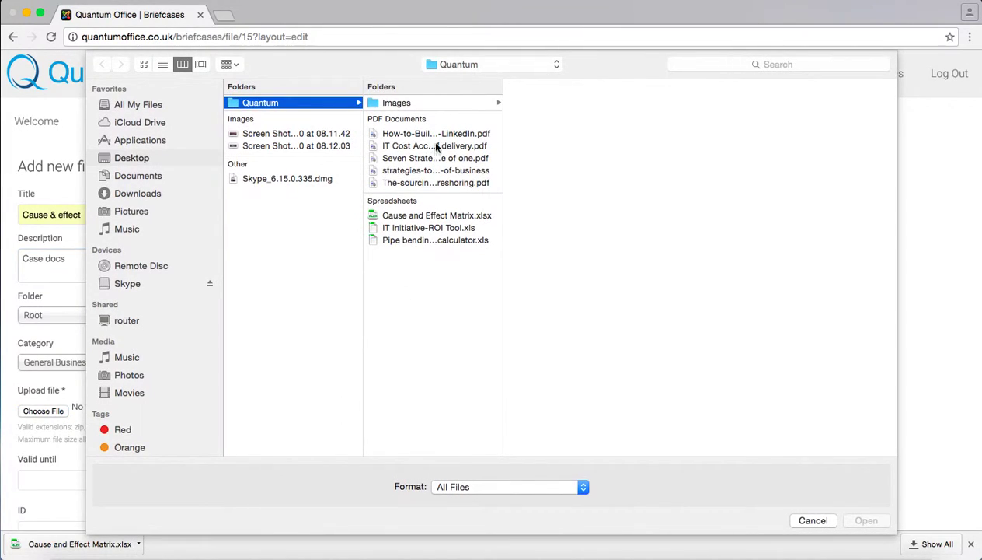
pyautogui.doubleClick(389, 215)
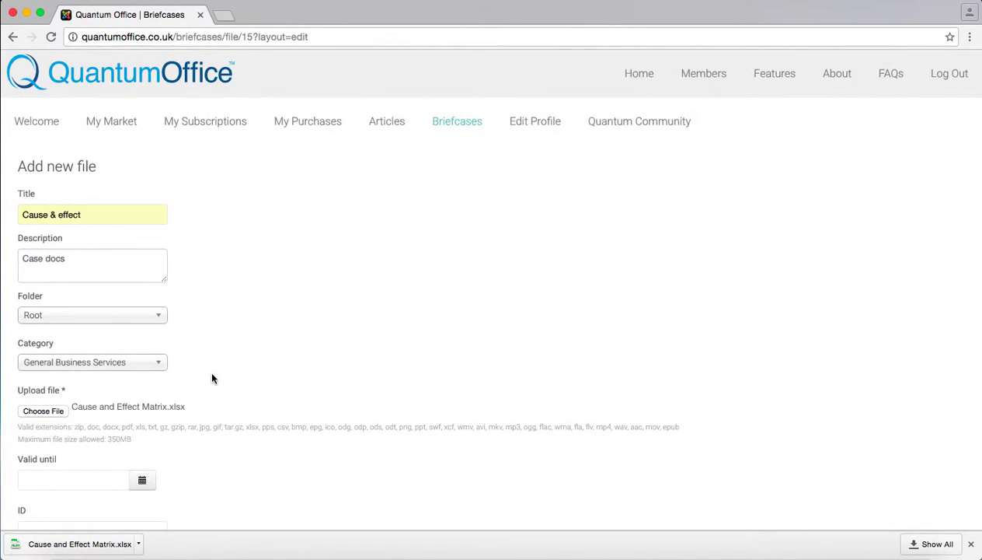
pyautogui.scroll(-3, 230, 405)
pyautogui.click(143, 357)
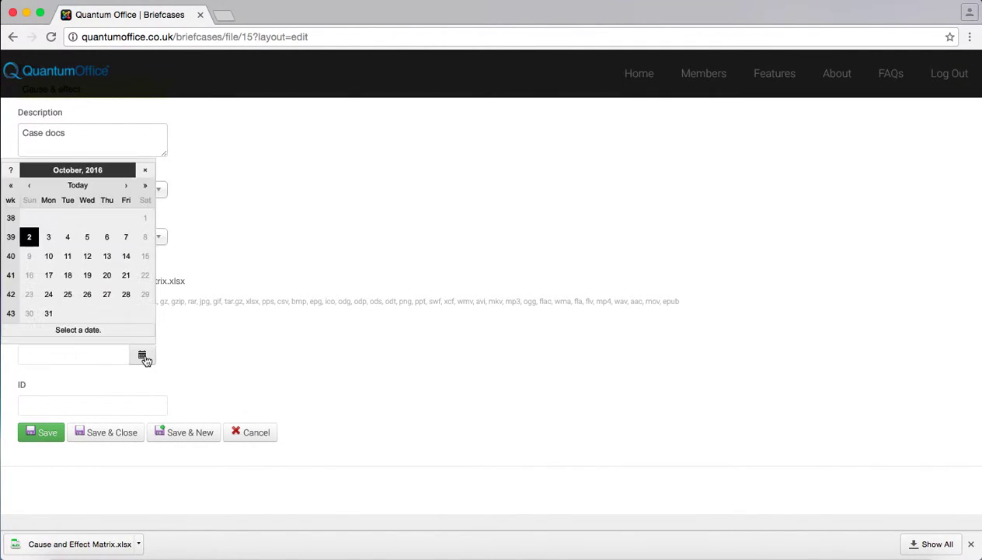
pyautogui.click(108, 239)
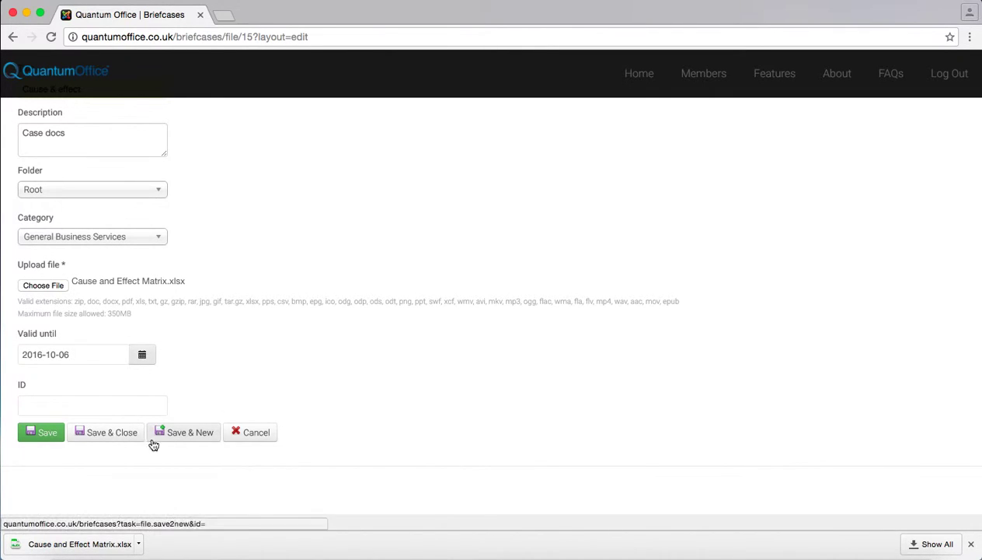
pyautogui.click(112, 436)
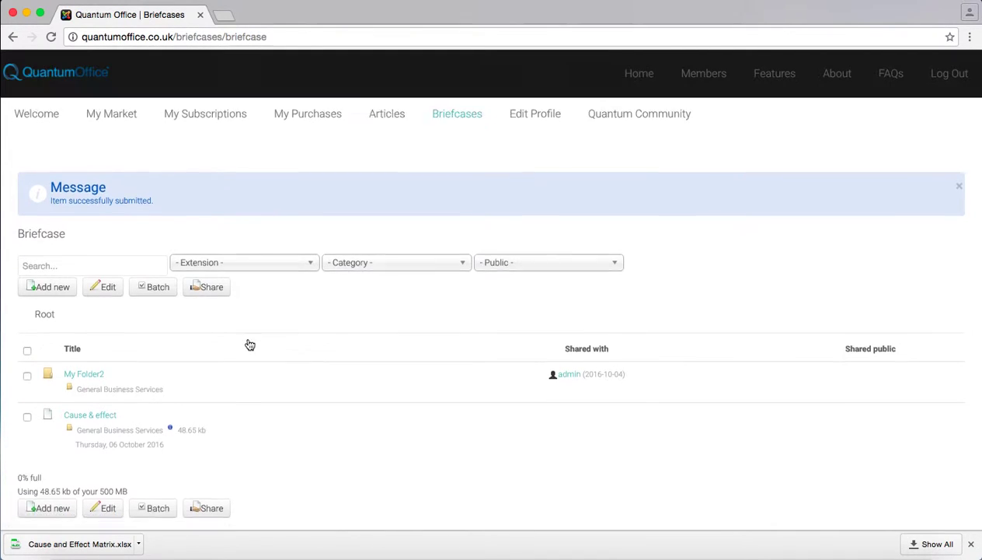
pyautogui.scroll(-2, 250, 344)
# Step: Share the Cause & effect file with admin and a second user until 6 October 2016
pyautogui.click(28, 334)
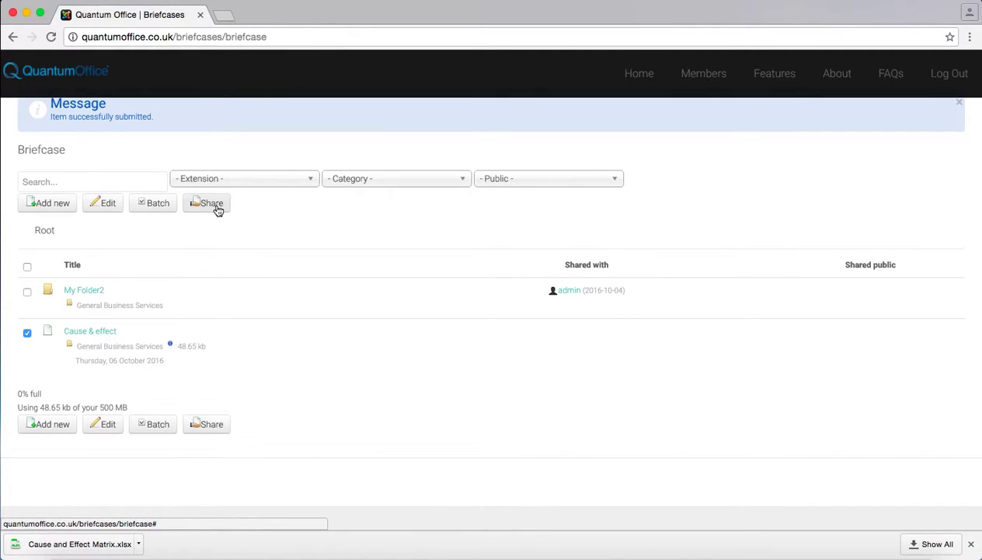
pyautogui.click(218, 211)
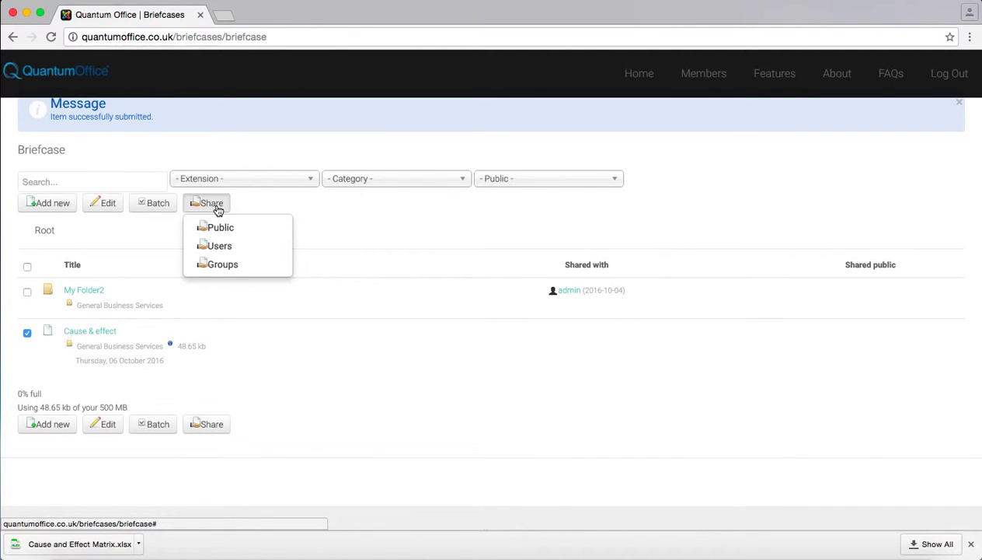
pyautogui.click(213, 244)
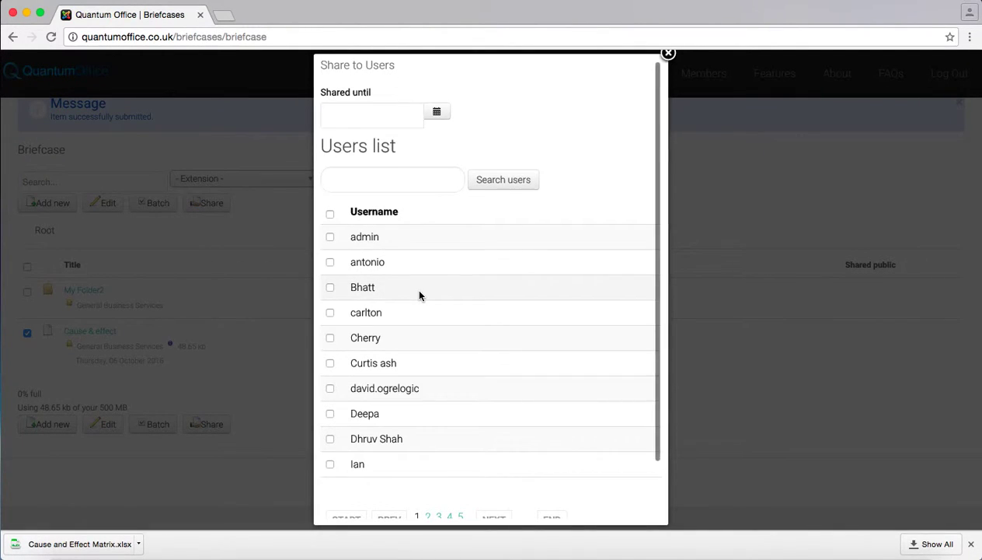
pyautogui.scroll(-1, 407, 404)
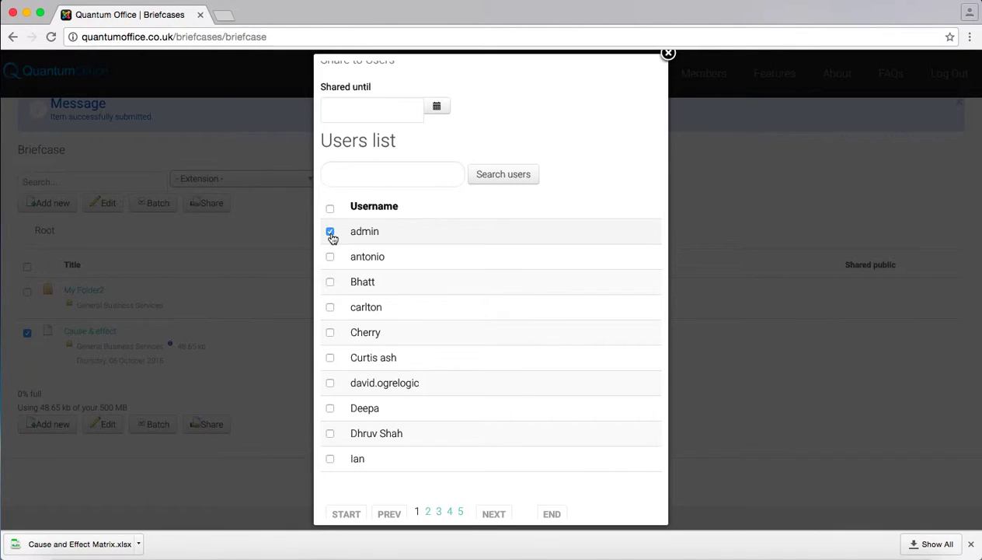
pyautogui.click(331, 459)
pyautogui.click(436, 106)
pyautogui.click(432, 136)
pyautogui.scroll(-3, 417, 342)
pyautogui.click(354, 451)
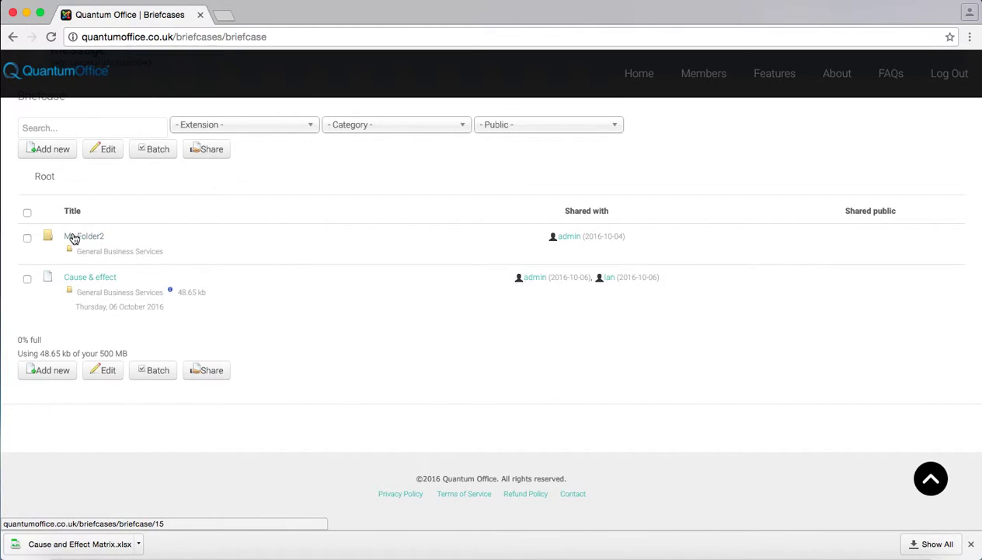
# Step: Share My Folder2 with admin and the second user until 6 October 2016
pyautogui.click(28, 237)
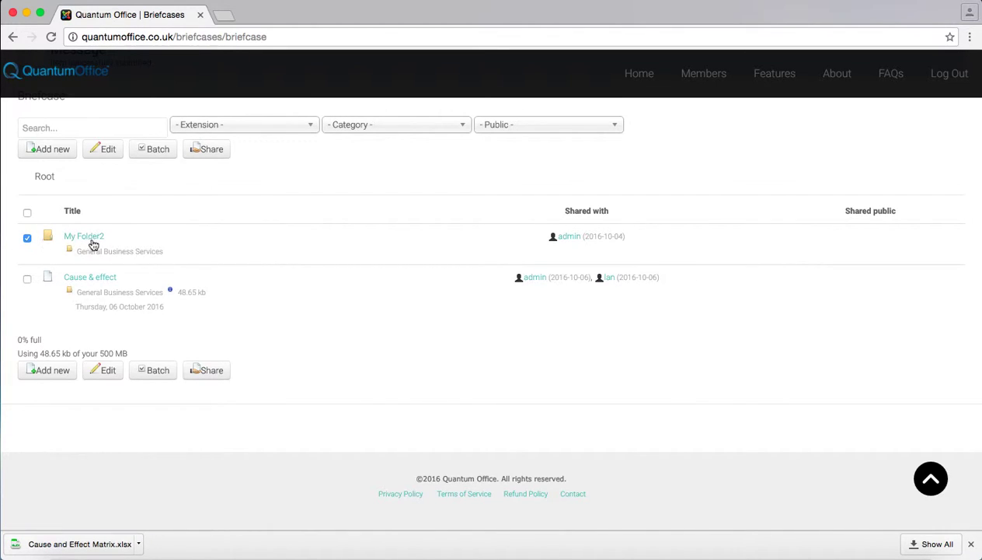
pyautogui.click(205, 151)
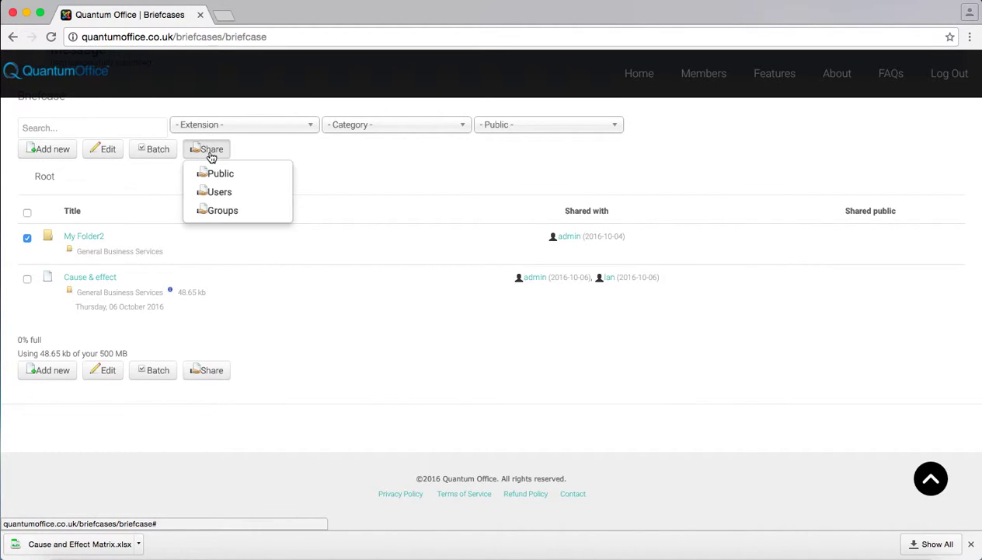
pyautogui.click(227, 194)
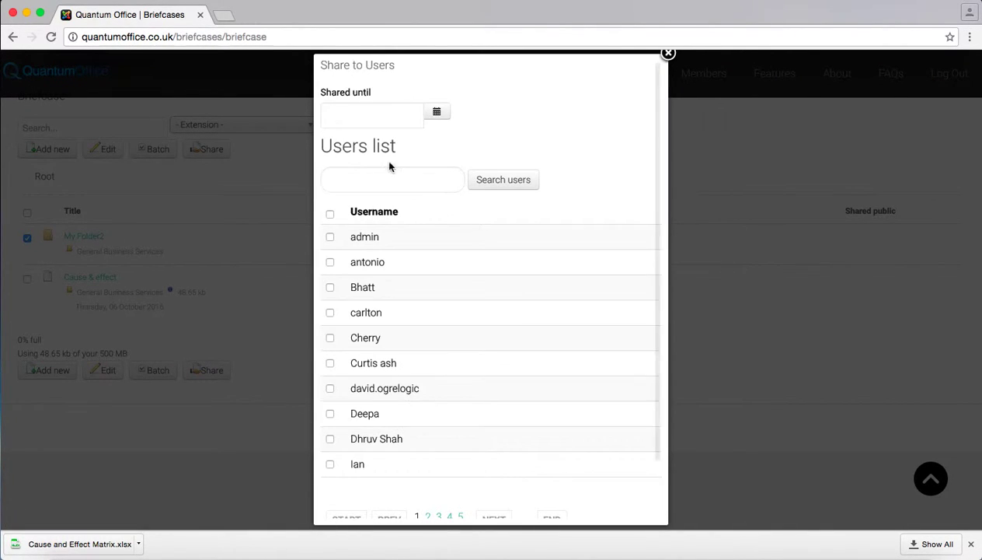
pyautogui.click(329, 237)
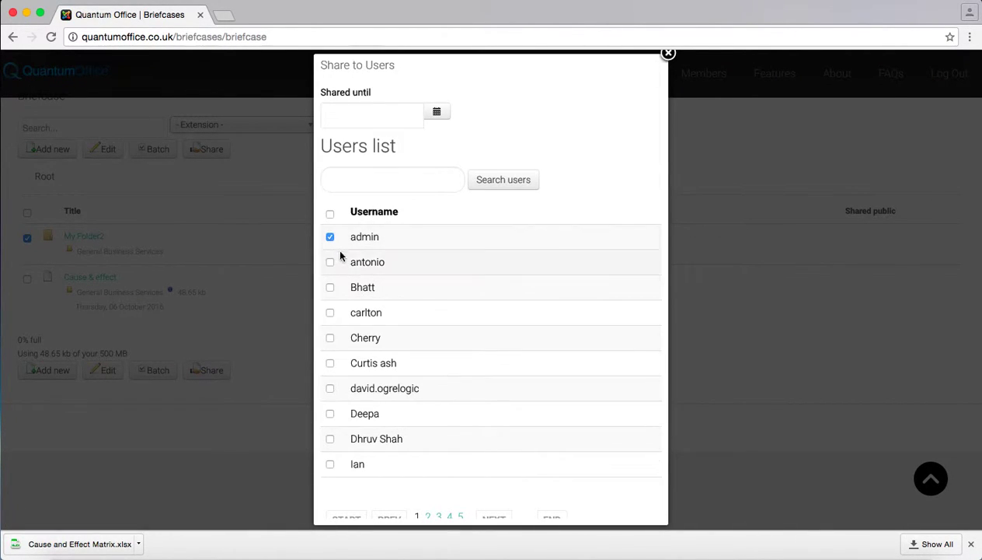
pyautogui.click(329, 464)
pyautogui.click(437, 115)
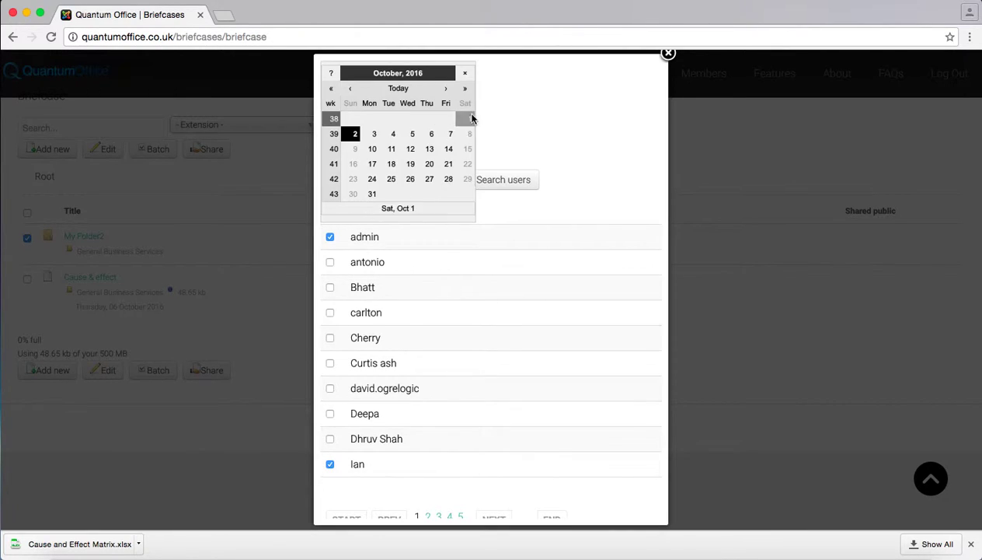
pyautogui.click(432, 134)
pyautogui.scroll(-2, 505, 435)
pyautogui.click(349, 502)
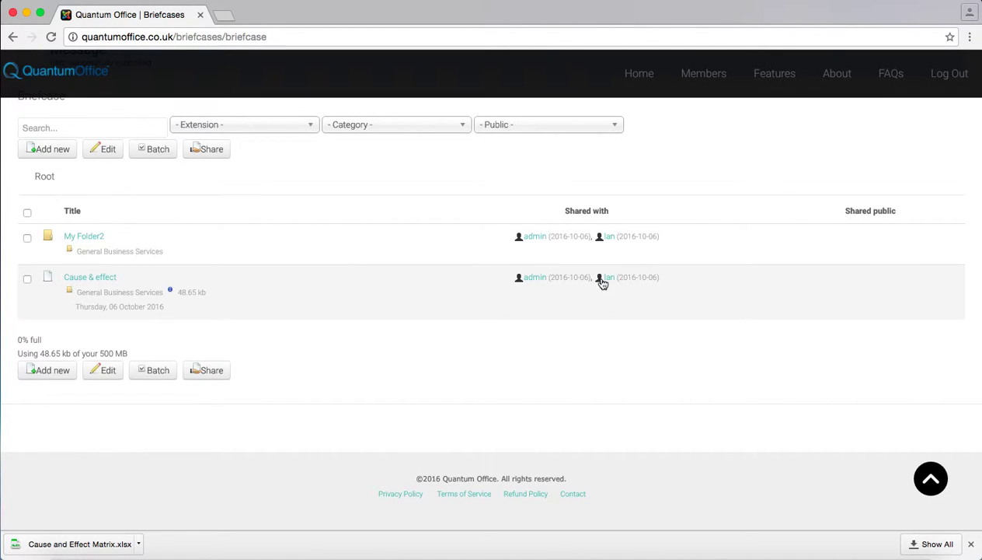
# Step: Remove the second user from Cause & effect's Shared with list, keeping only admin
pyautogui.click(610, 278)
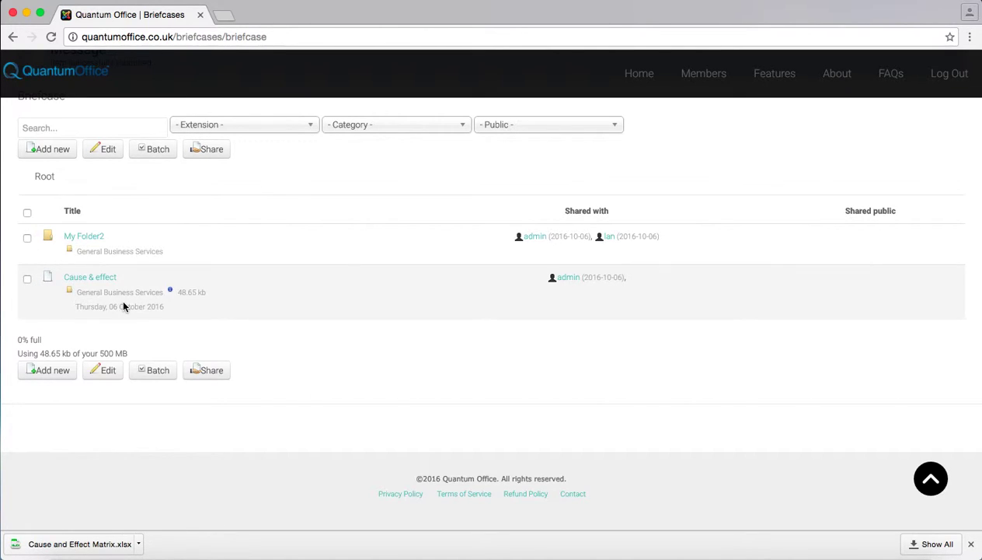
# Step: Delete the Cause & effect file via Batch > Delete
pyautogui.click(27, 279)
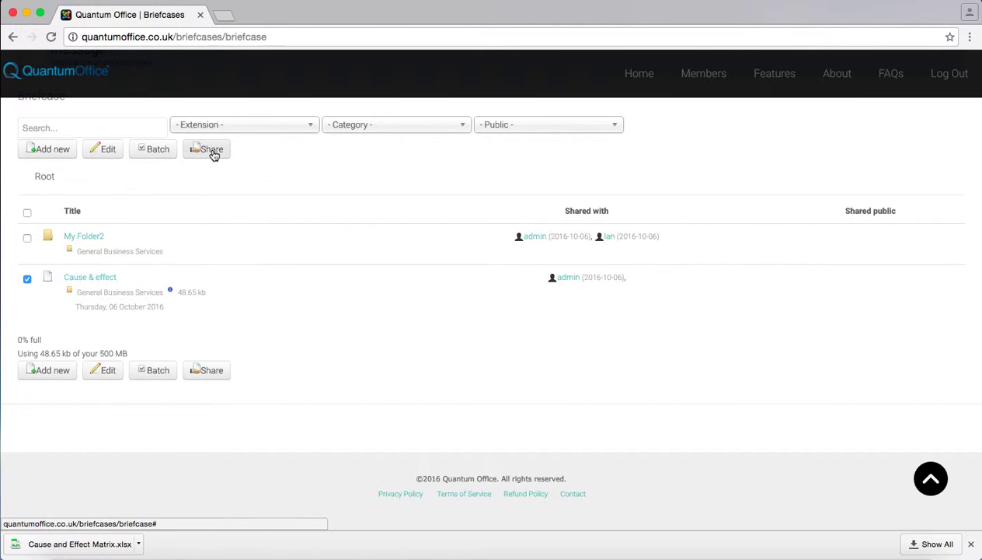
pyautogui.click(162, 154)
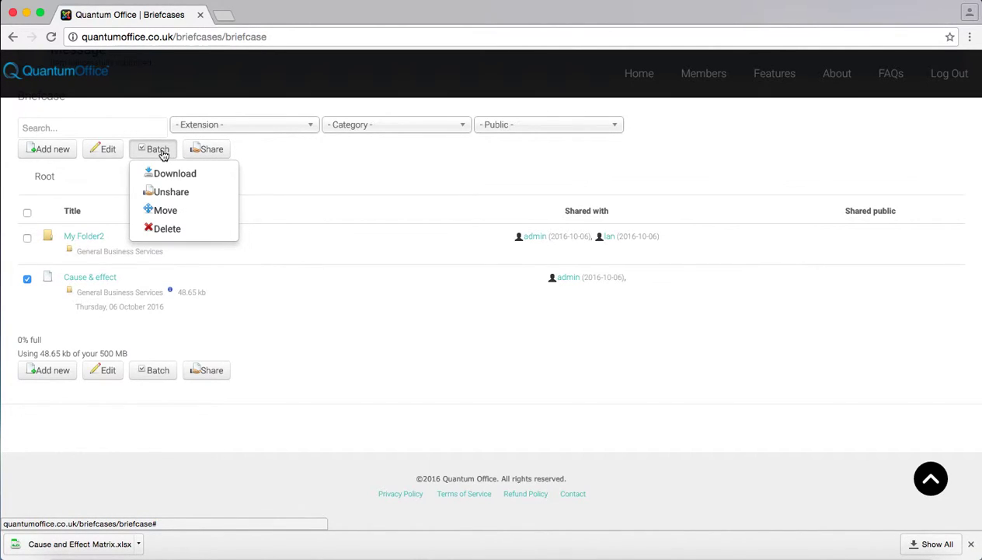
pyautogui.click(167, 228)
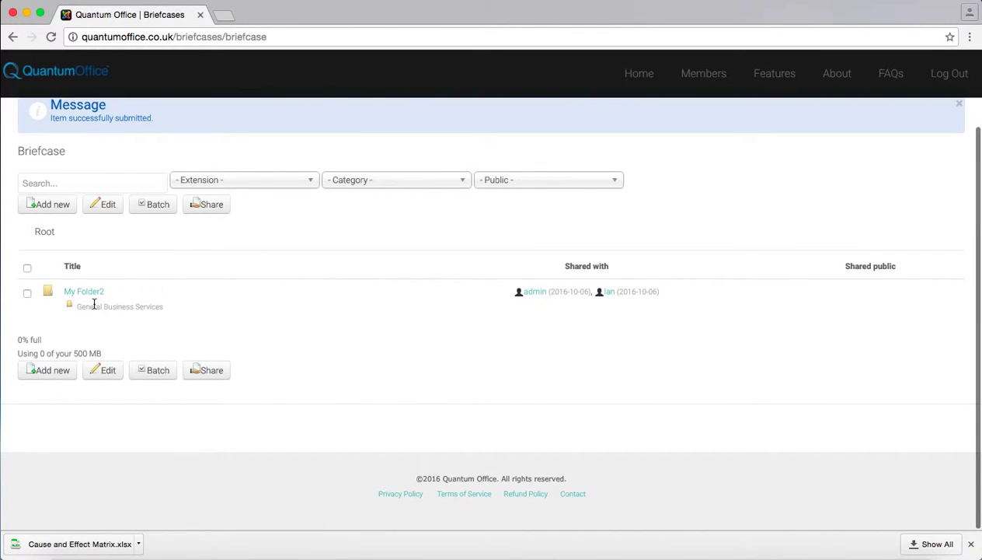
# Step: Delete My Folder2 via Batch > Delete, leaving the briefcase at 0 of 500 MB
pyautogui.click(27, 294)
pyautogui.click(155, 206)
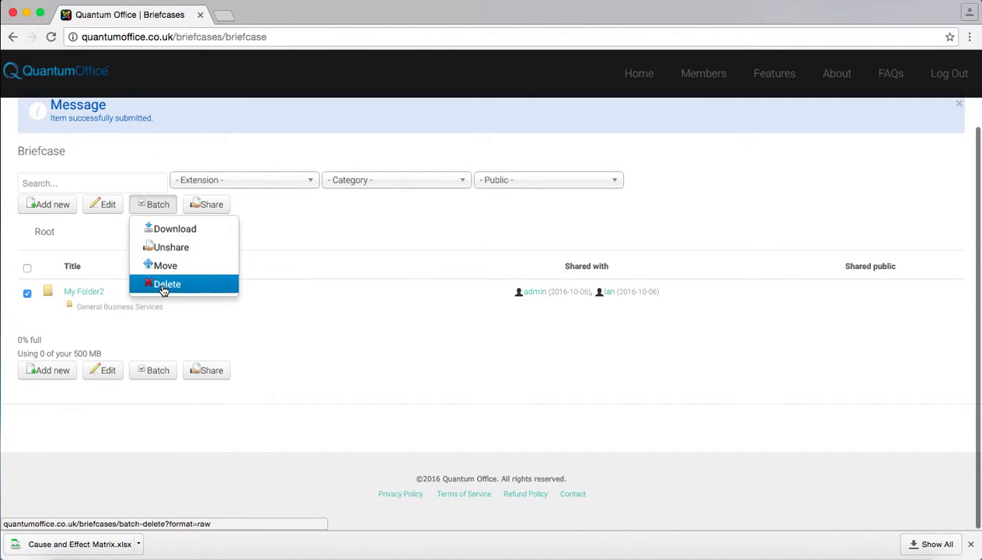
pyautogui.click(163, 284)
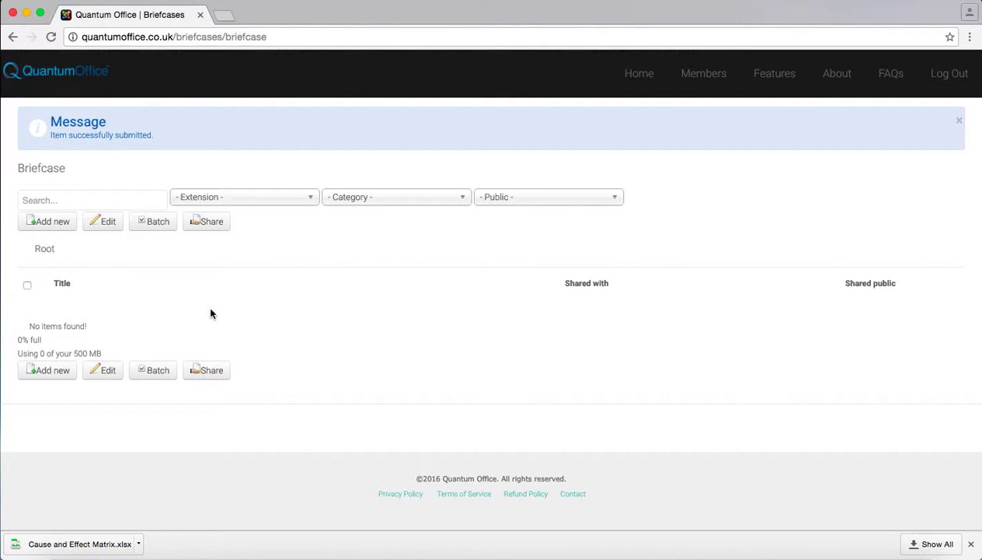
pyautogui.scroll(3, 278, 324)
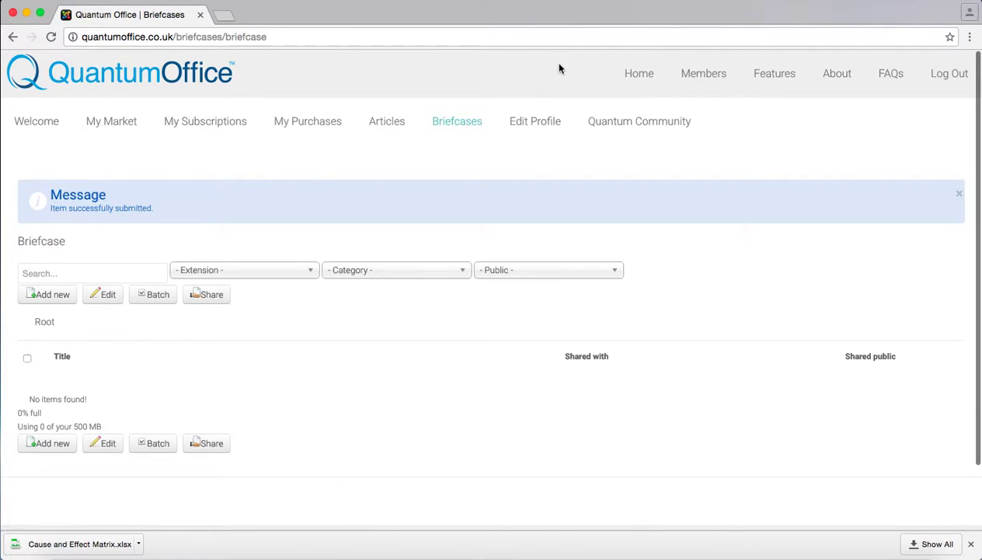